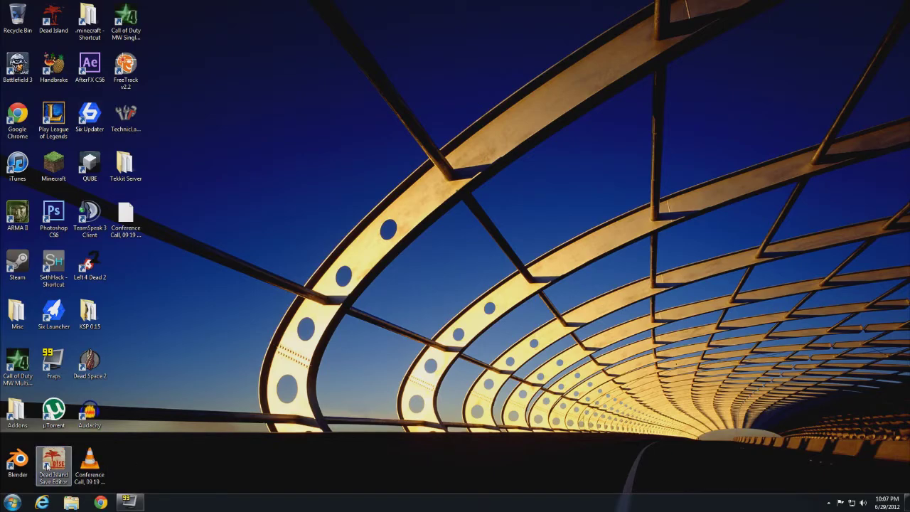
- Launch the save editor and open Logan's level 3, Chapter 2 save
{"action": "double_click", "coordinate": [47, 466]}
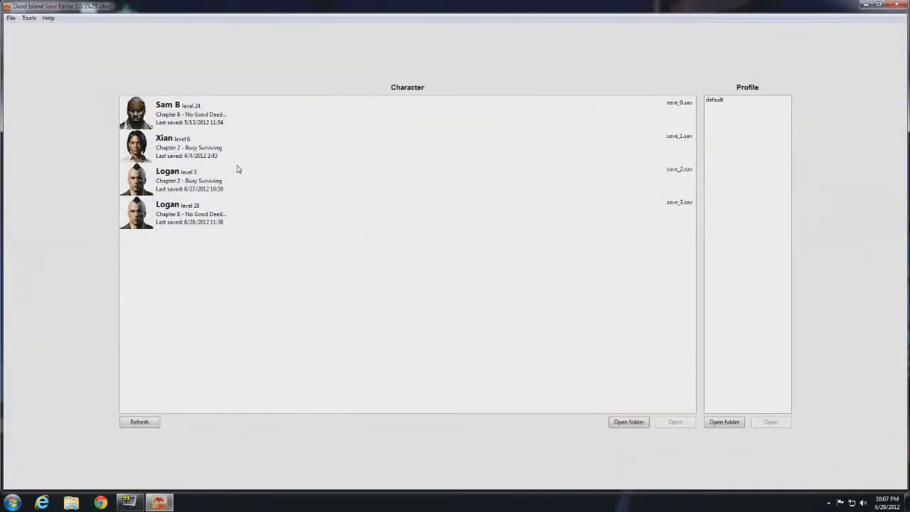
{"action": "left_click", "coordinate": [272, 122]}
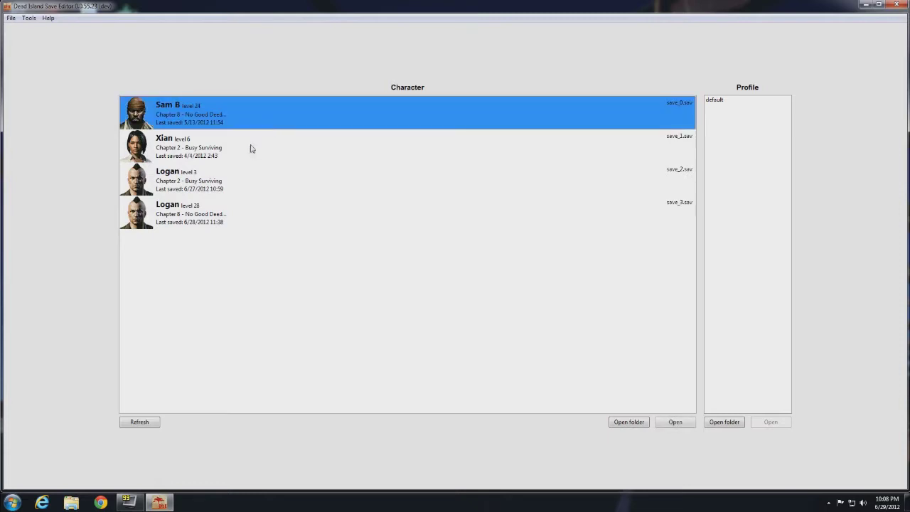
{"action": "left_click", "coordinate": [248, 153]}
{"action": "left_click", "coordinate": [240, 177]}
{"action": "left_click", "coordinate": [232, 206]}
{"action": "left_click", "coordinate": [230, 114]}
{"action": "left_click", "coordinate": [257, 147]}
{"action": "left_click", "coordinate": [241, 187]}
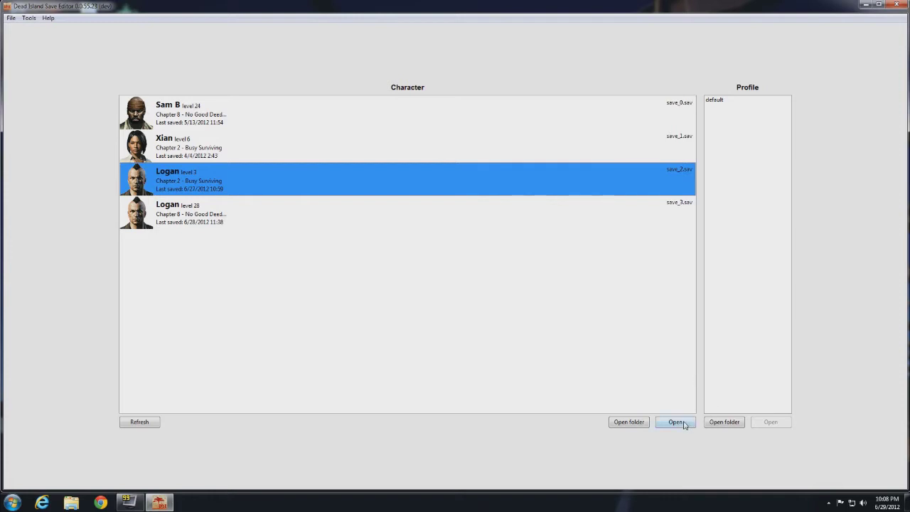
{"action": "left_click", "coordinate": [684, 424]}
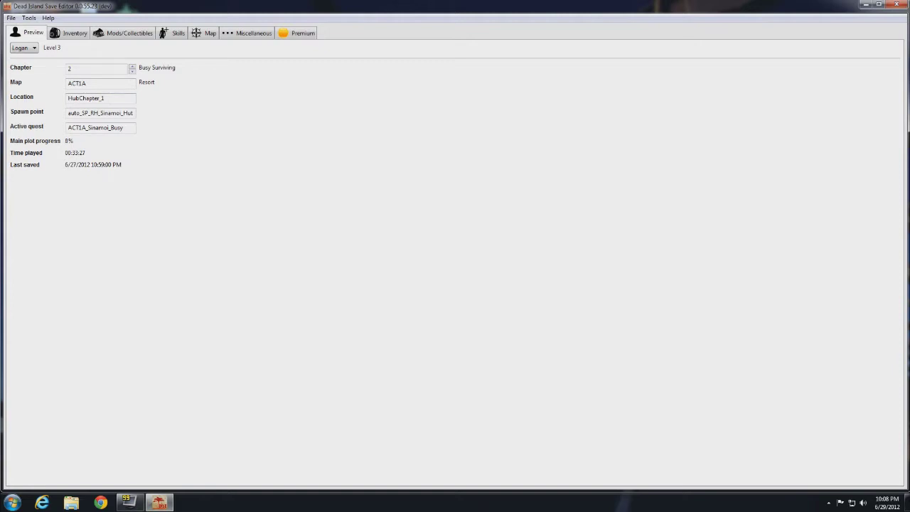
- Show Logan's inventory, scroll the add-item list and choose the AK47 to add
{"action": "left_click", "coordinate": [82, 37]}
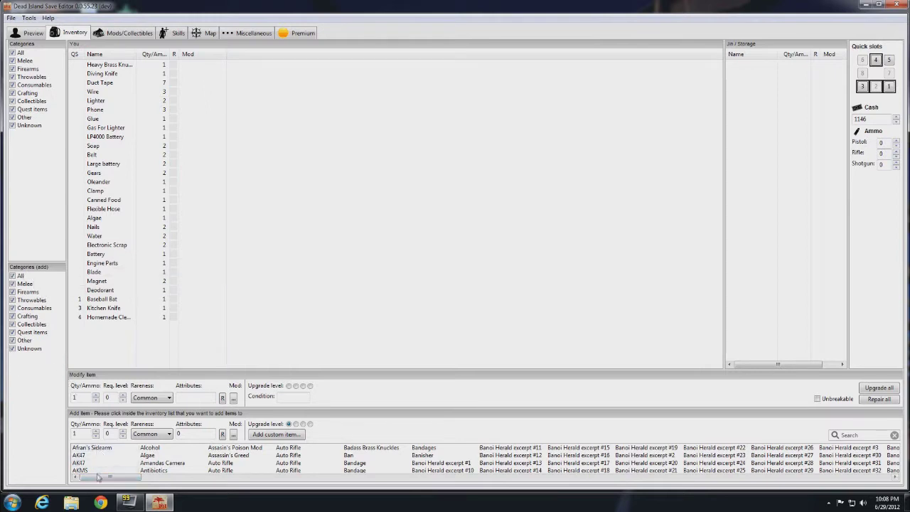
{"action": "mouse_move", "coordinate": [103, 477]}
{"action": "left_mouse_down"}
{"action": "mouse_move", "coordinate": [853, 484]}
{"action": "mouse_move", "coordinate": [92, 482]}
{"action": "mouse_move", "coordinate": [215, 486]}
{"action": "mouse_move", "coordinate": [565, 484]}
{"action": "mouse_move", "coordinate": [82, 474]}
{"action": "left_mouse_up"}
{"action": "double_click", "coordinate": [83, 457]}
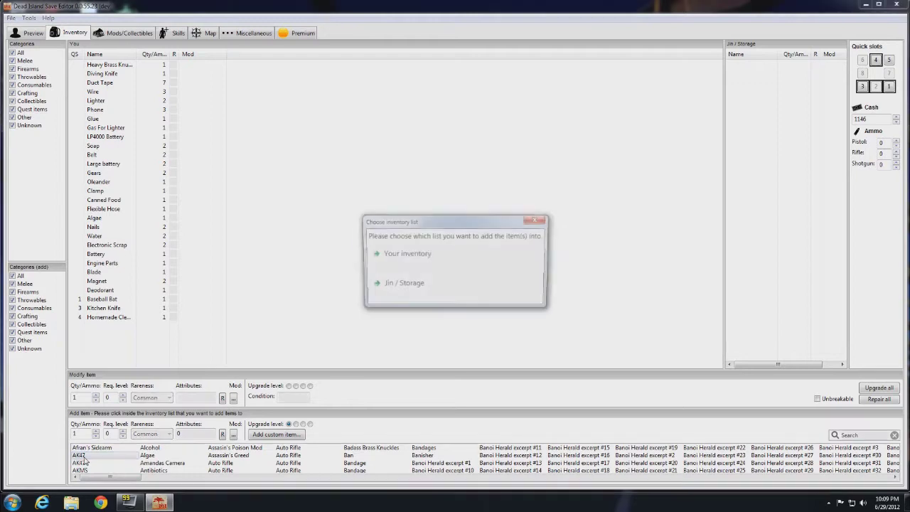
- Put the AK47 into Logan's own inventory
{"action": "left_click", "coordinate": [393, 259]}
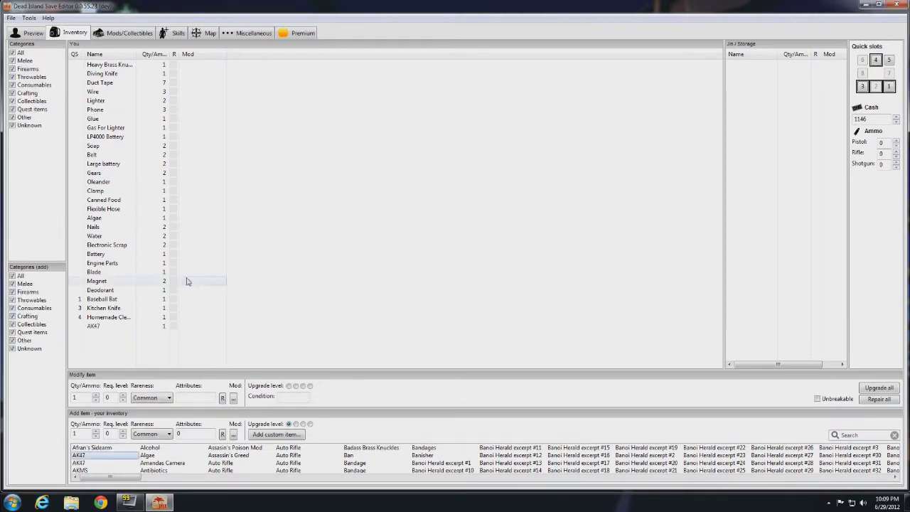
{"action": "left_click", "coordinate": [27, 35]}
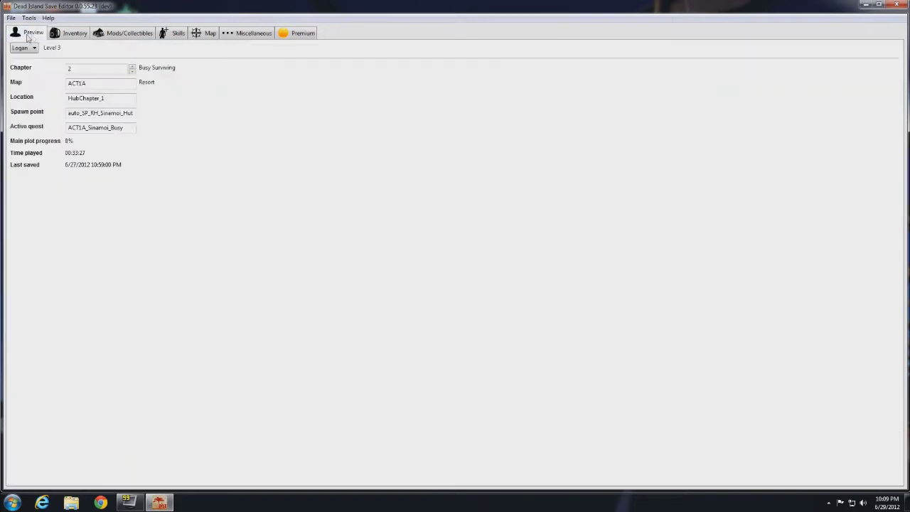
{"action": "left_click", "coordinate": [69, 35]}
- Give the AK47 required level 3 and Exceptional rareness, and edit its attributes
{"action": "left_click", "coordinate": [107, 326]}
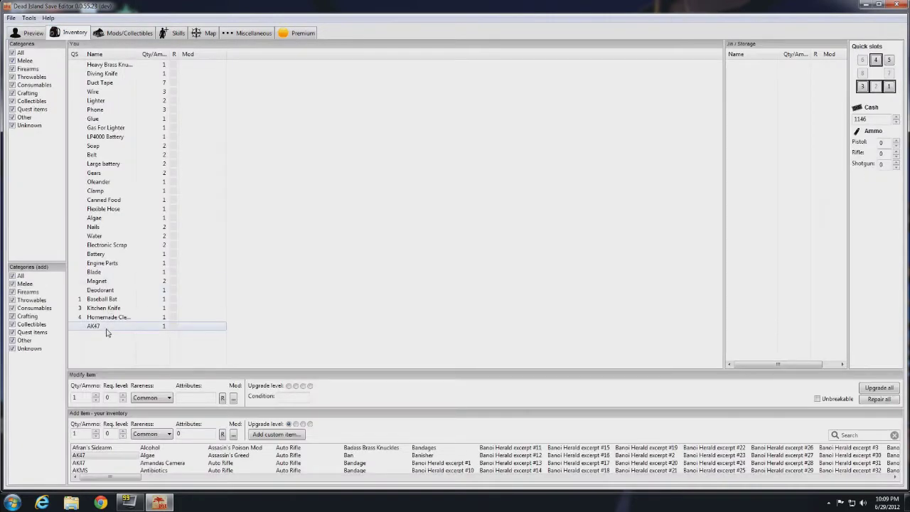
{"action": "left_click", "coordinate": [122, 399]}
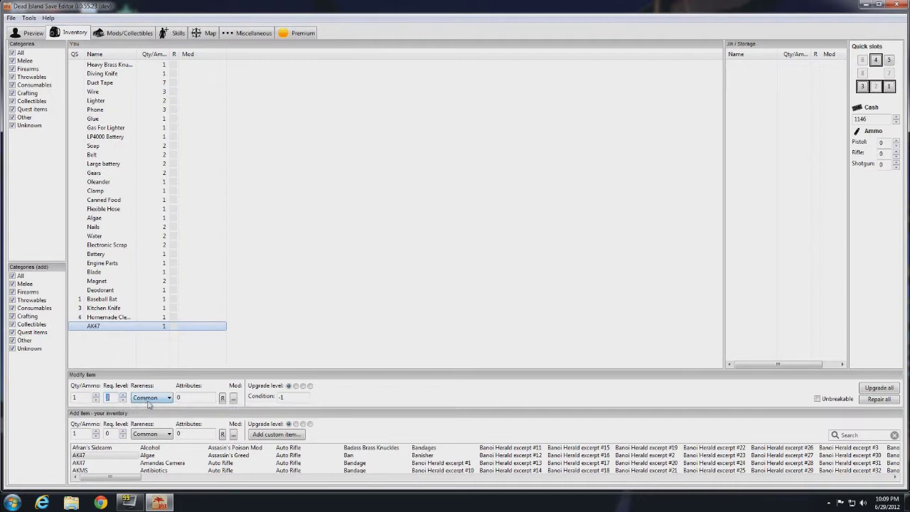
{"action": "left_click", "coordinate": [150, 398]}
{"action": "left_click", "coordinate": [147, 435]}
{"action": "left_click", "coordinate": [186, 397]}
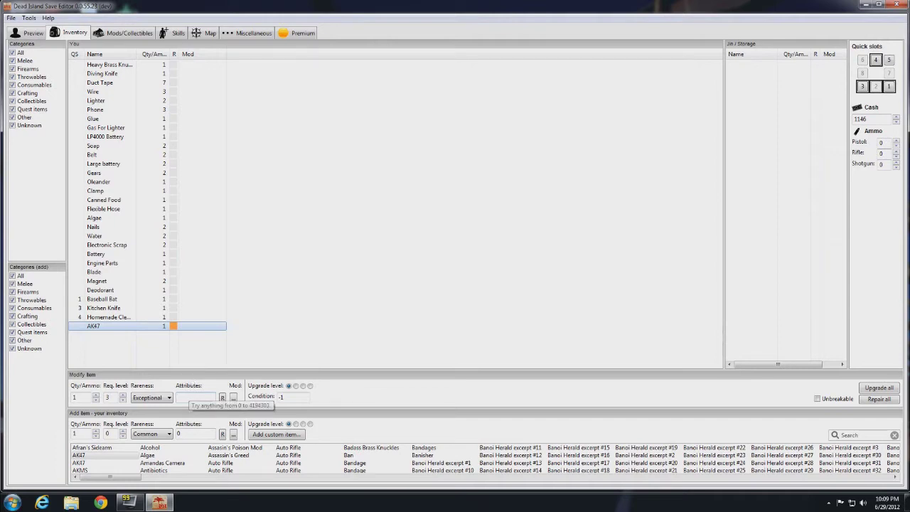
{"action": "left_click", "coordinate": [188, 397]}
{"action": "type", "text": "4194303"}
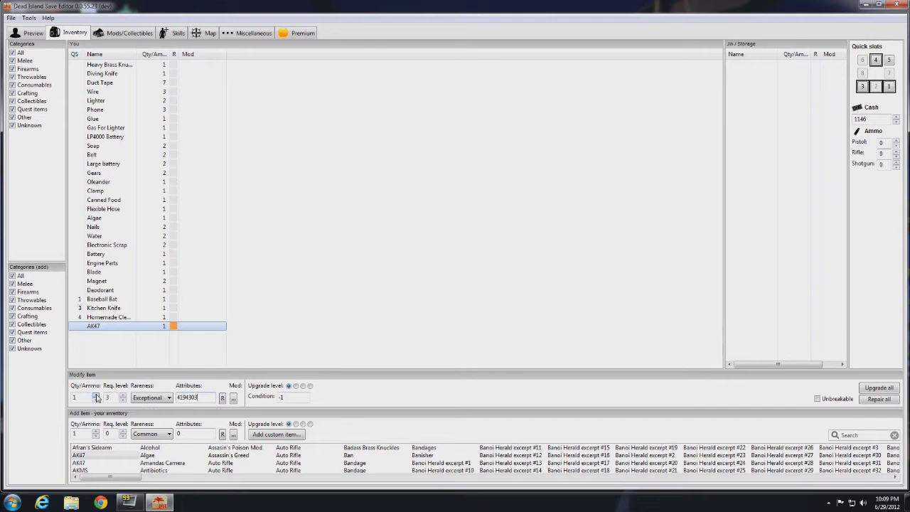
{"action": "type", "text": "60"}
- Set the AK47 to the highest upgrade level
{"action": "scroll", "coordinate": [96, 398], "scroll_direction": "up", "scroll_amount": 5}
{"action": "scroll", "coordinate": [96, 397], "scroll_direction": "up", "scroll_amount": 20}
{"action": "scroll", "coordinate": [97, 401], "scroll_direction": "down", "scroll_amount": 4}
{"action": "left_click", "coordinate": [310, 385]}
- Set Logan's cash to 20000 and adjust the pistol and rifle ammo counts
{"action": "left_click", "coordinate": [896, 117]}
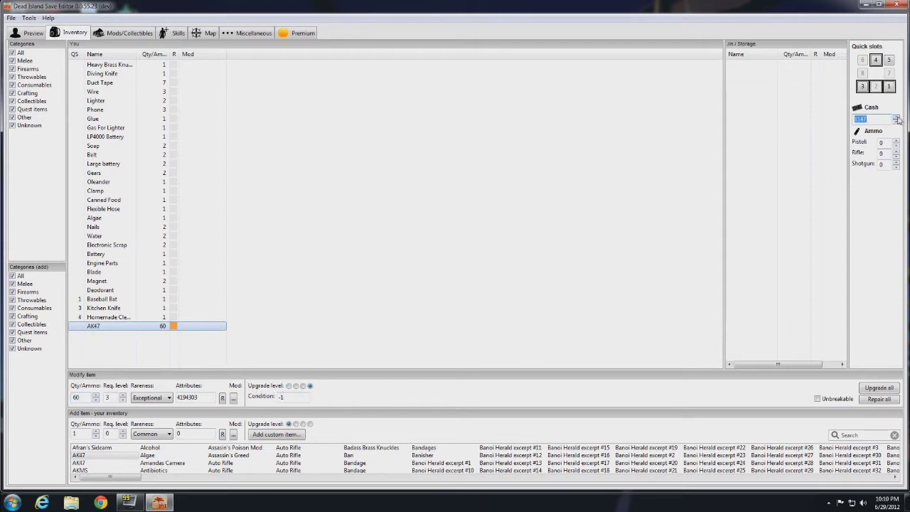
{"action": "left_click", "coordinate": [896, 118]}
{"action": "left_click", "coordinate": [896, 118]}
{"action": "type", "text": "2"}
{"action": "type", "text": "0"}
{"action": "left_click", "coordinate": [896, 140]}
{"action": "left_click", "coordinate": [896, 140]}
{"action": "left_click", "coordinate": [896, 157]}
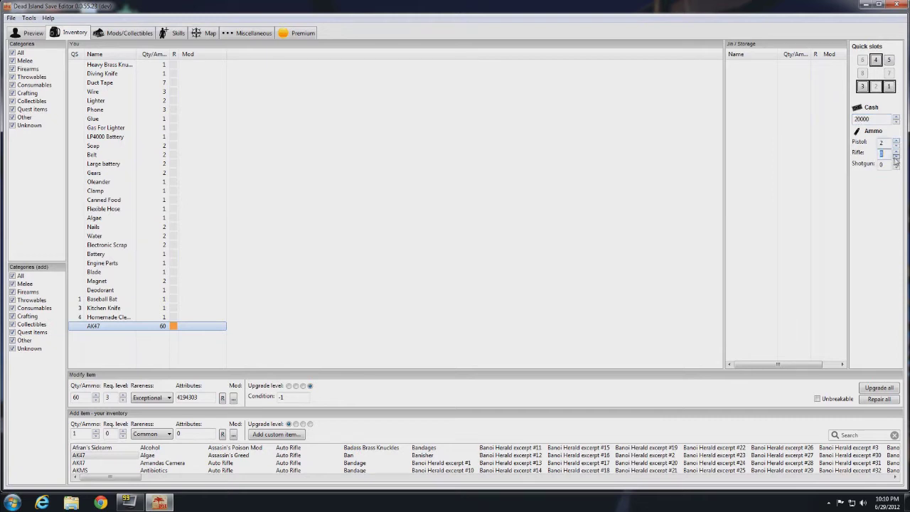
{"action": "left_click", "coordinate": [123, 37]}
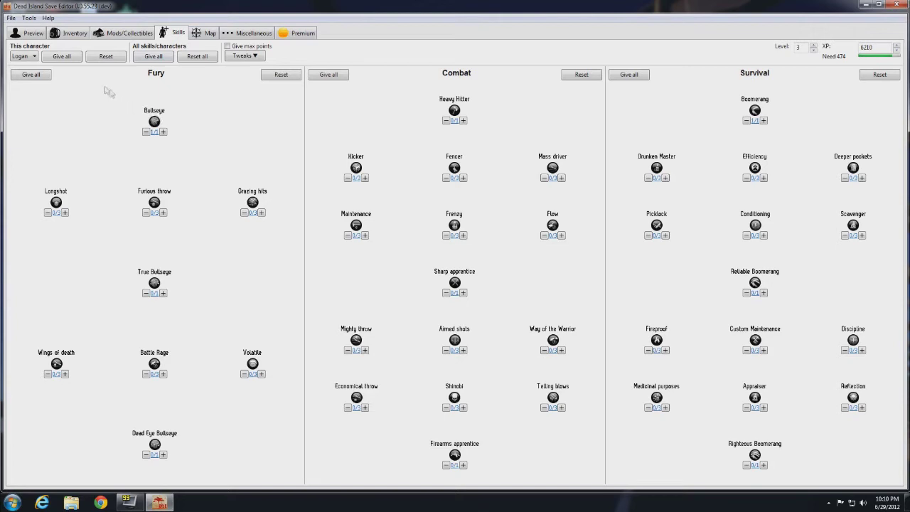
- Use Give all to max every Fury, Combat and Survival skill
{"action": "left_click", "coordinate": [37, 77]}
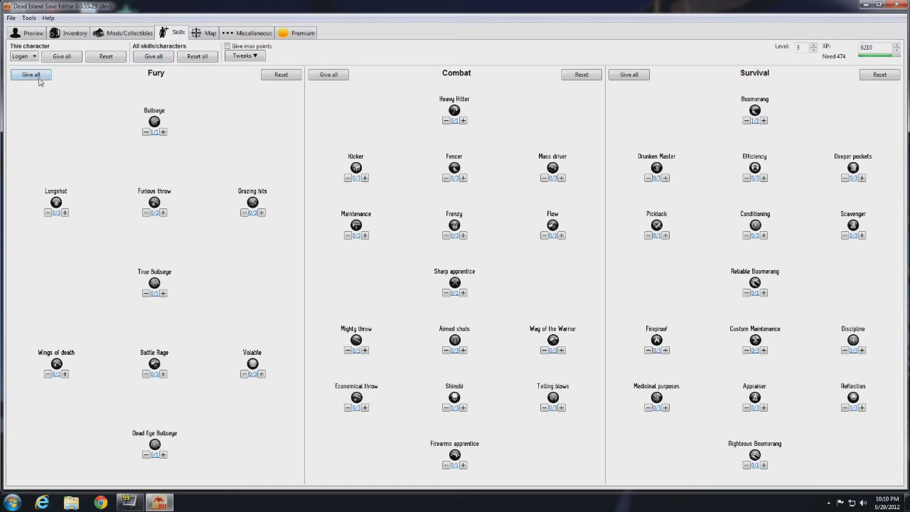
{"action": "left_click", "coordinate": [244, 212]}
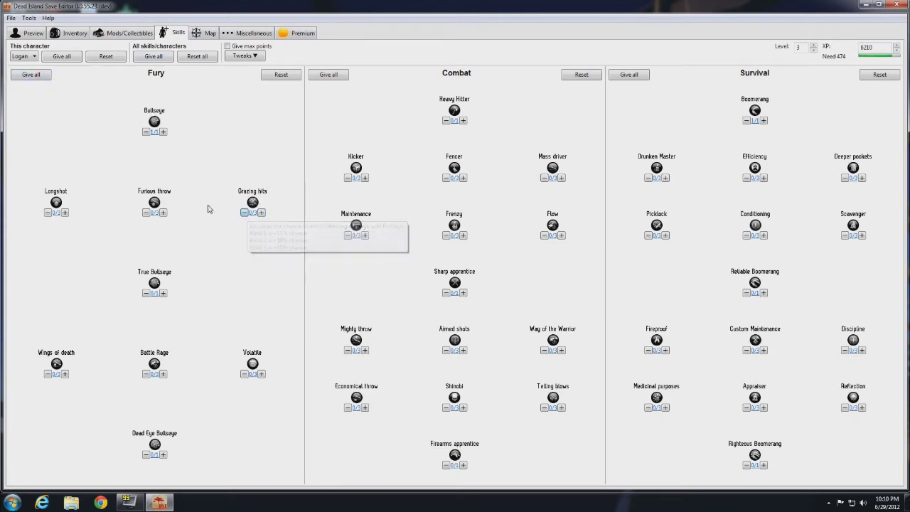
{"action": "left_click", "coordinate": [43, 76]}
{"action": "left_click", "coordinate": [329, 75]}
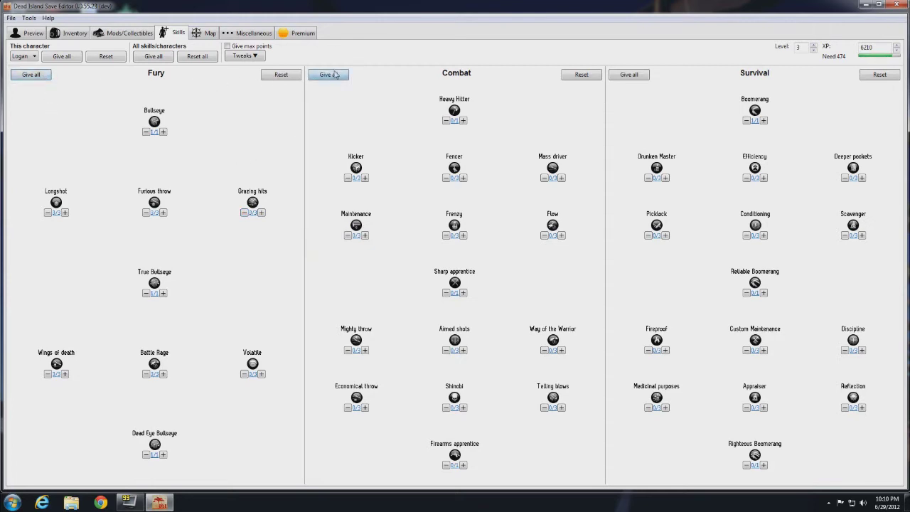
{"action": "left_click", "coordinate": [637, 77]}
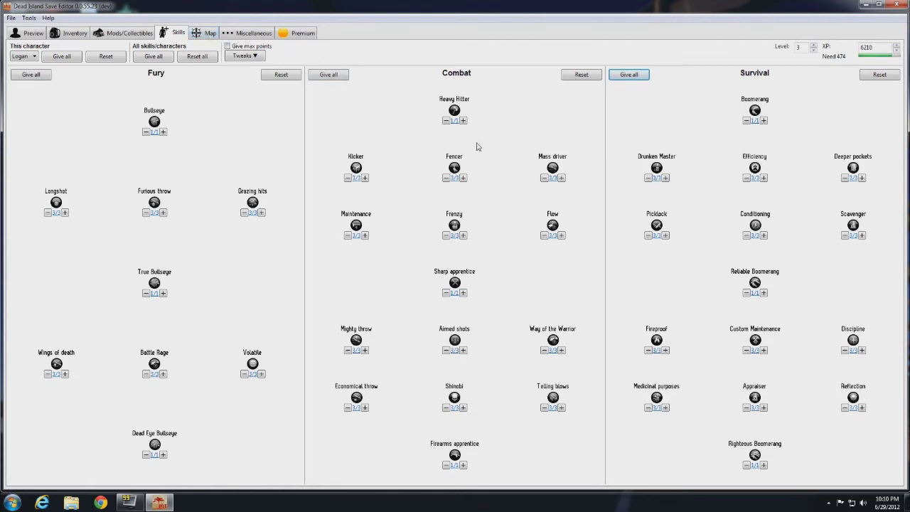
{"action": "left_click", "coordinate": [84, 33]}
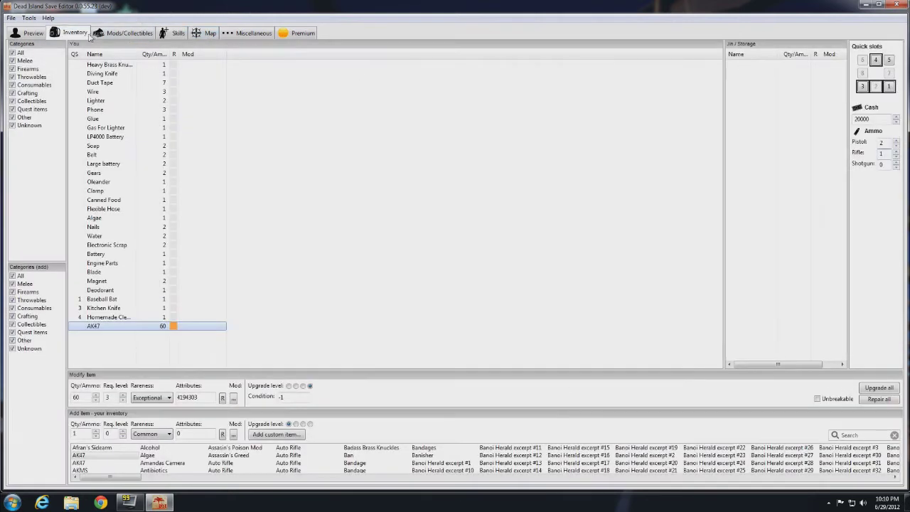
- Reveal the entire Resort map with Reveal everything
{"action": "left_click", "coordinate": [207, 34]}
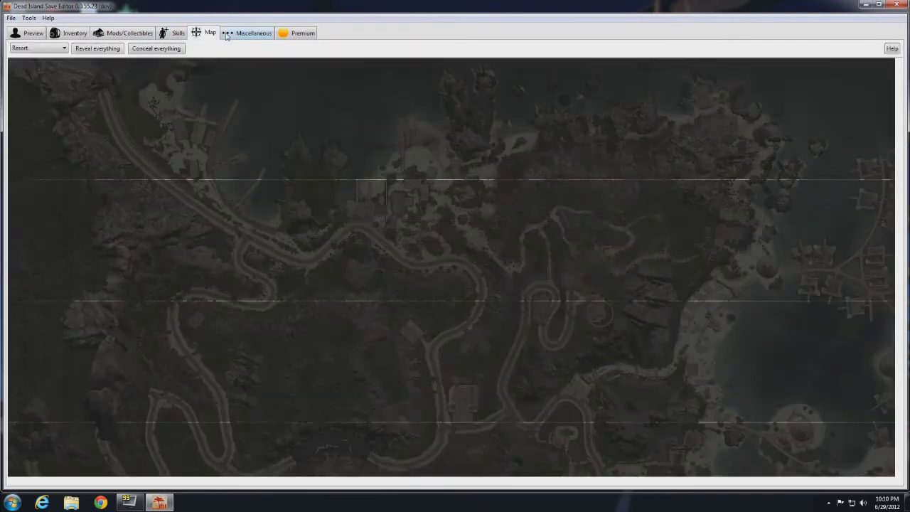
{"action": "left_click", "coordinate": [179, 34]}
{"action": "left_click", "coordinate": [129, 34]}
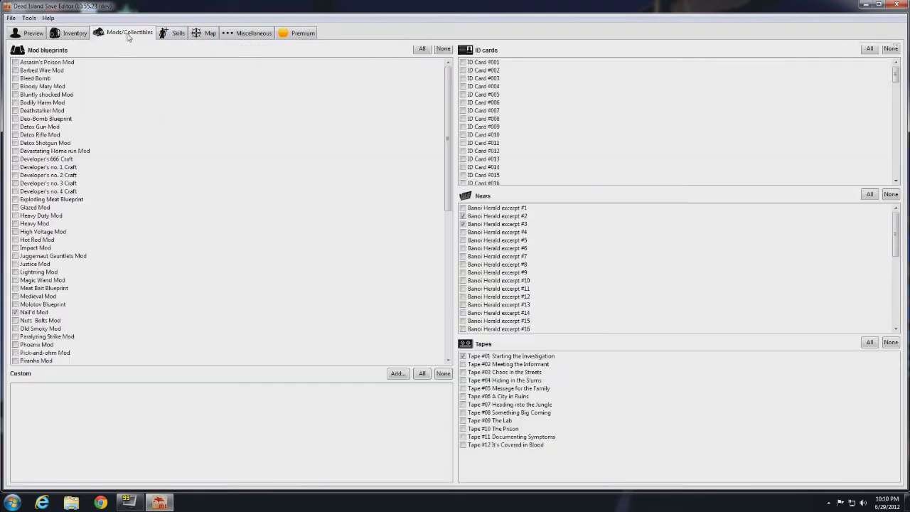
{"action": "left_click", "coordinate": [174, 34]}
{"action": "left_click", "coordinate": [211, 34]}
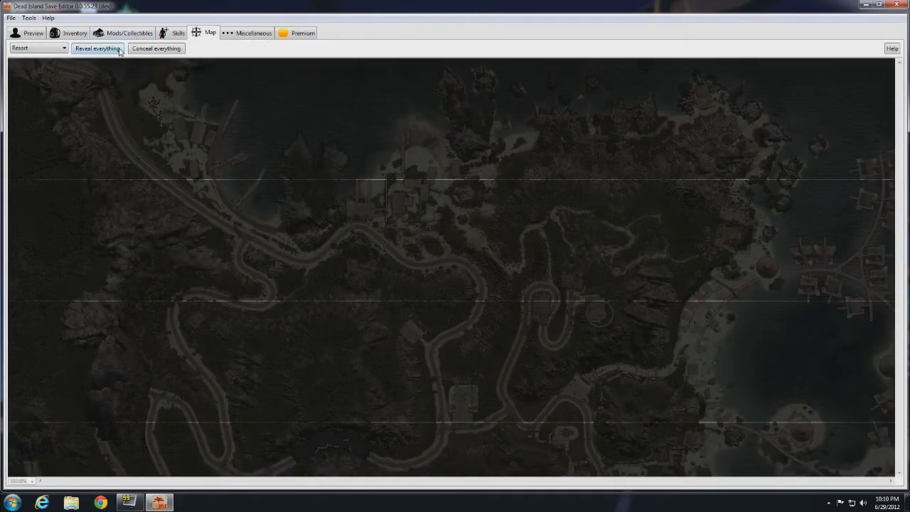
{"action": "left_click", "coordinate": [118, 50]}
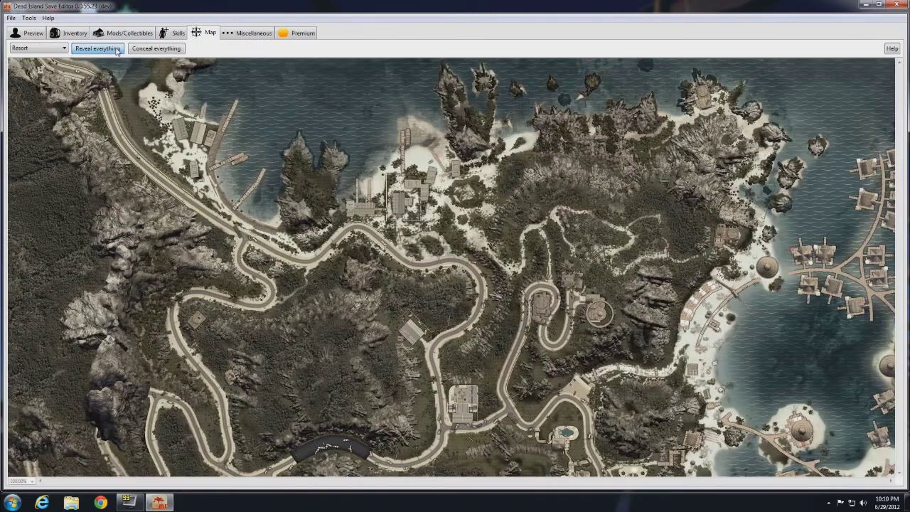
{"action": "left_click", "coordinate": [250, 37]}
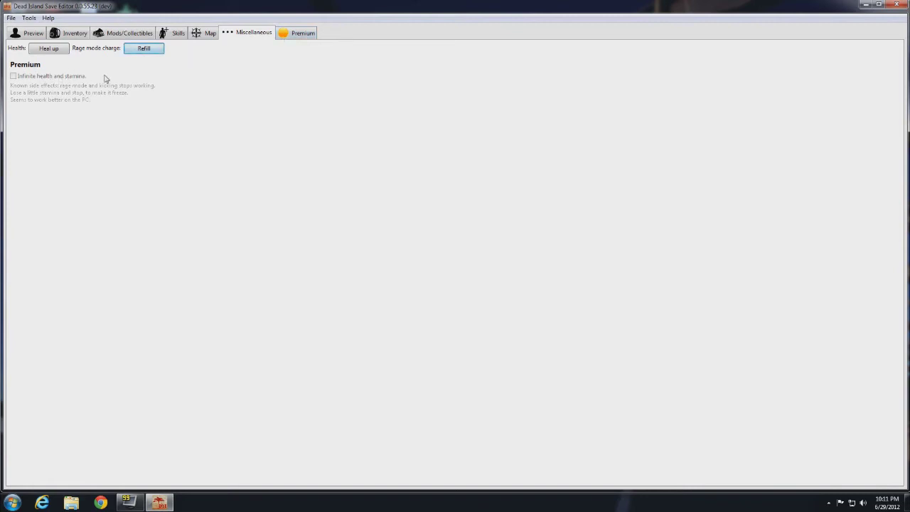
- Review the Inventory, Preview, Mods/Collectibles and Skills pages
{"action": "left_click", "coordinate": [98, 36]}
{"action": "left_click", "coordinate": [73, 34]}
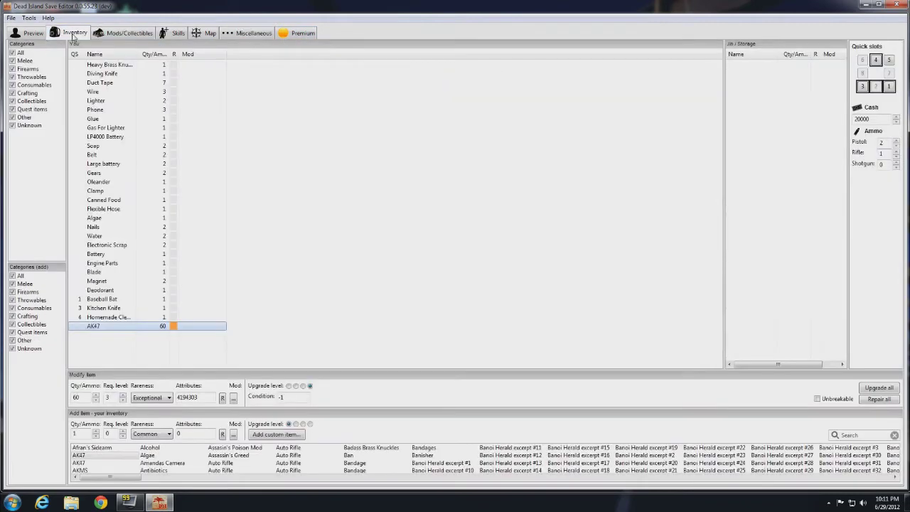
{"action": "left_click", "coordinate": [32, 36]}
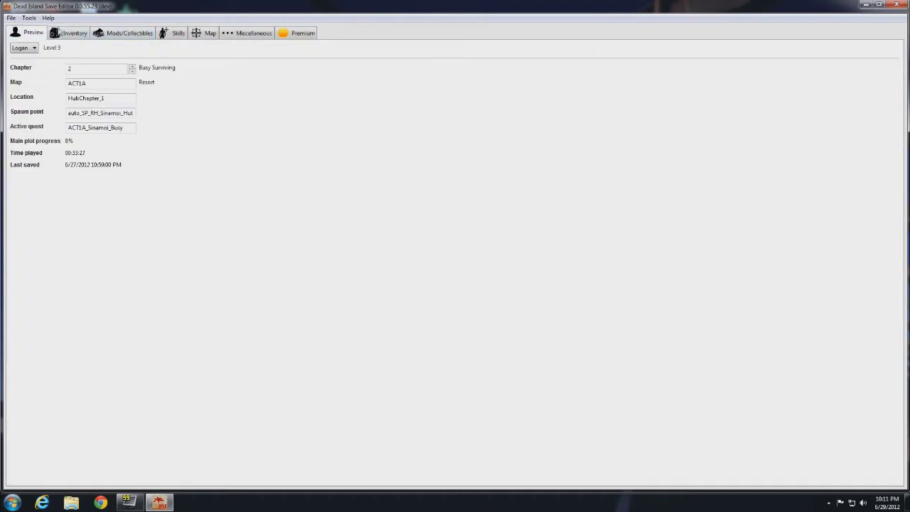
{"action": "left_click", "coordinate": [106, 36]}
{"action": "left_click", "coordinate": [171, 34]}
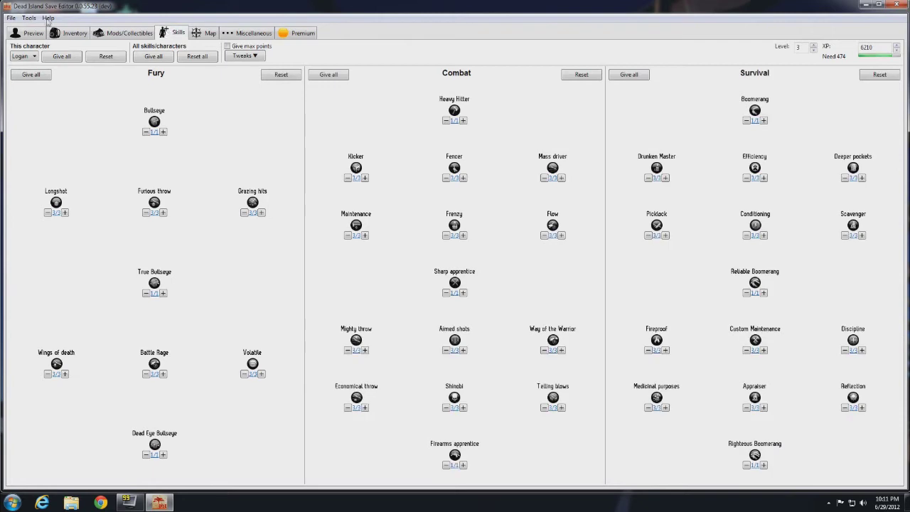
- Save the edited file with Steam Cloud sync and close the editor
{"action": "left_click", "coordinate": [12, 18]}
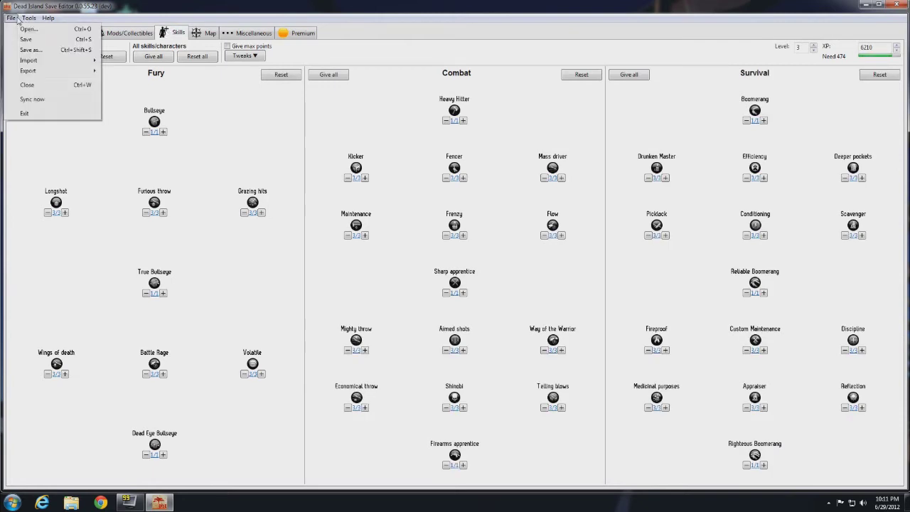
{"action": "left_click", "coordinate": [23, 39]}
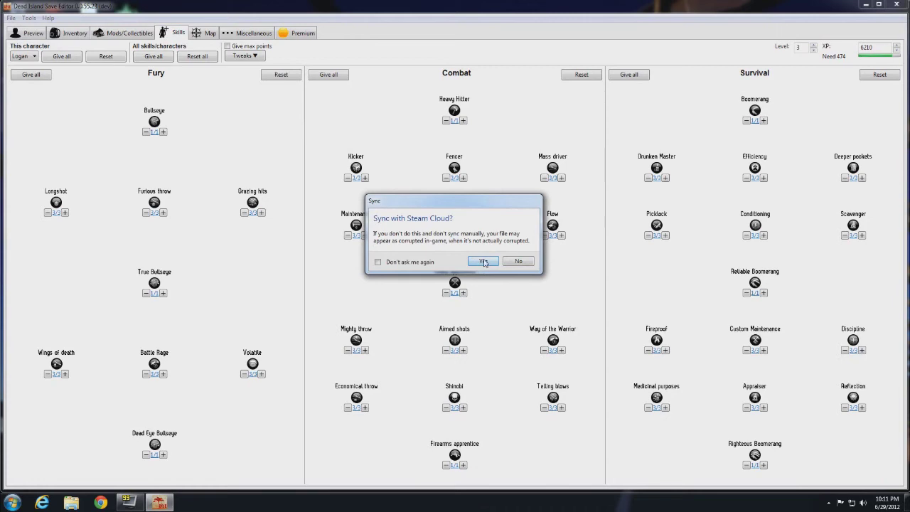
{"action": "left_click", "coordinate": [483, 262]}
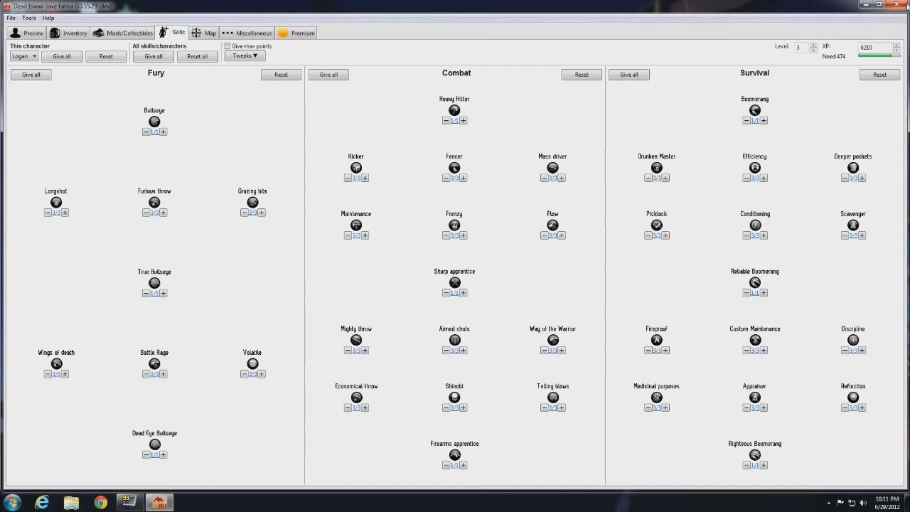
{"action": "left_click", "coordinate": [901, 5]}
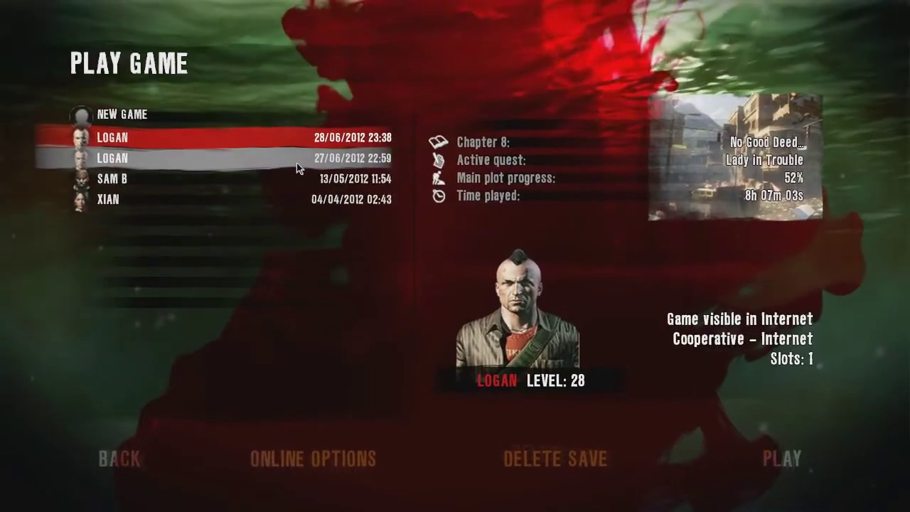
- Load the second Logan save (Chapter 2, Level 3) in Dead Island
{"action": "left_click", "coordinate": [297, 163]}
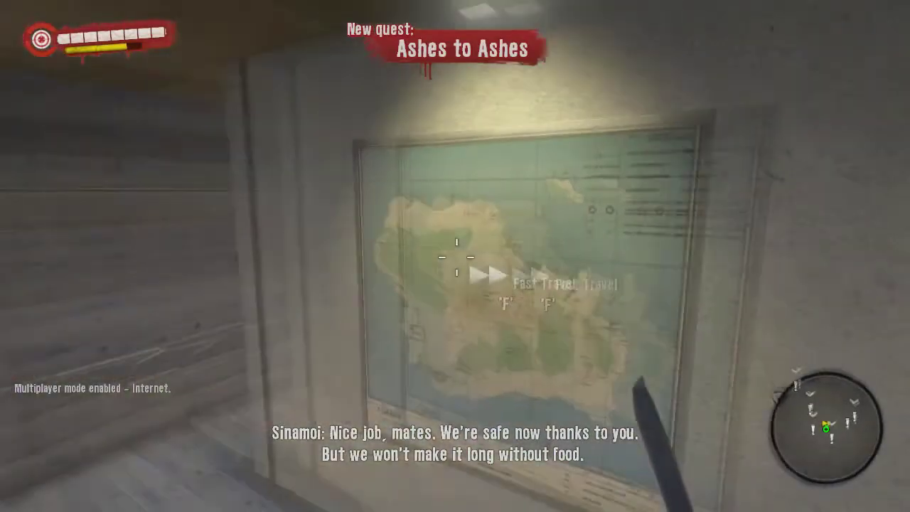
- Check the learned skill trees in-game, then view the AK47 and $20000 cash in inventory
{"action": "key", "text": "w"}
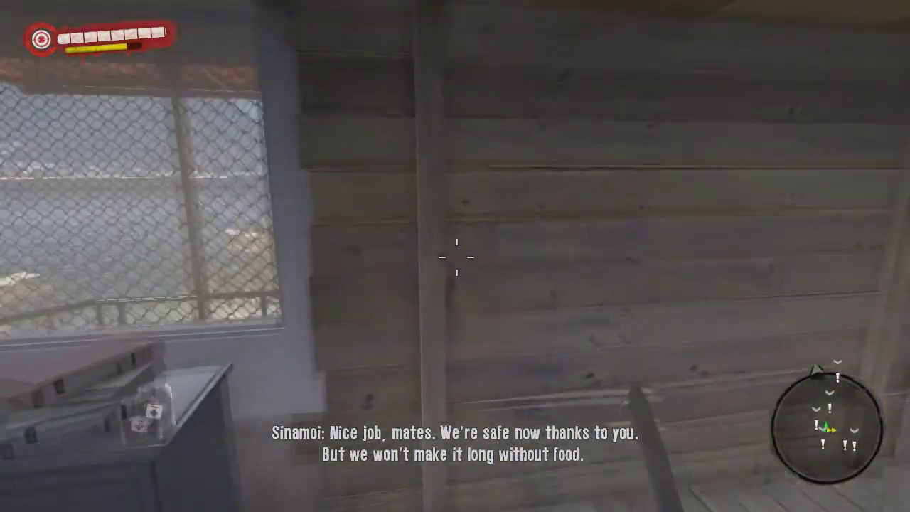
{"action": "key", "text": "Tab"}
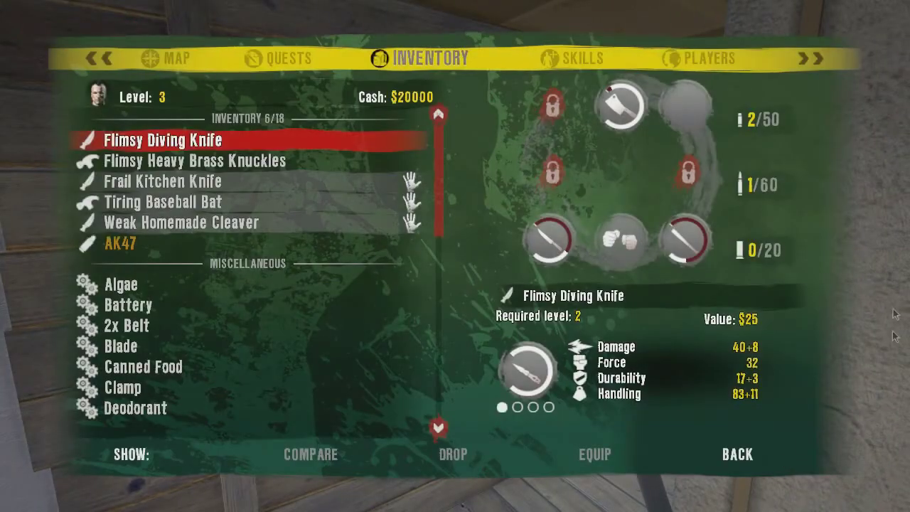
{"action": "left_click", "coordinate": [593, 64]}
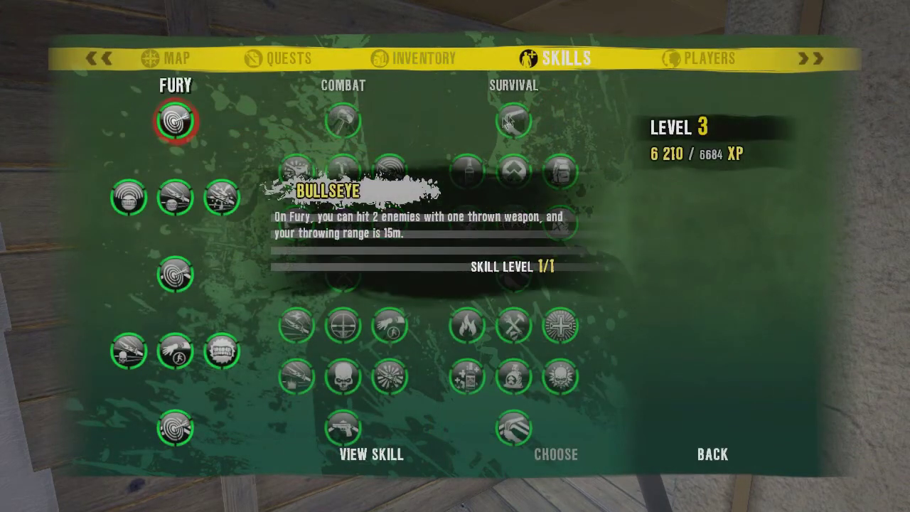
{"action": "left_click", "coordinate": [513, 326]}
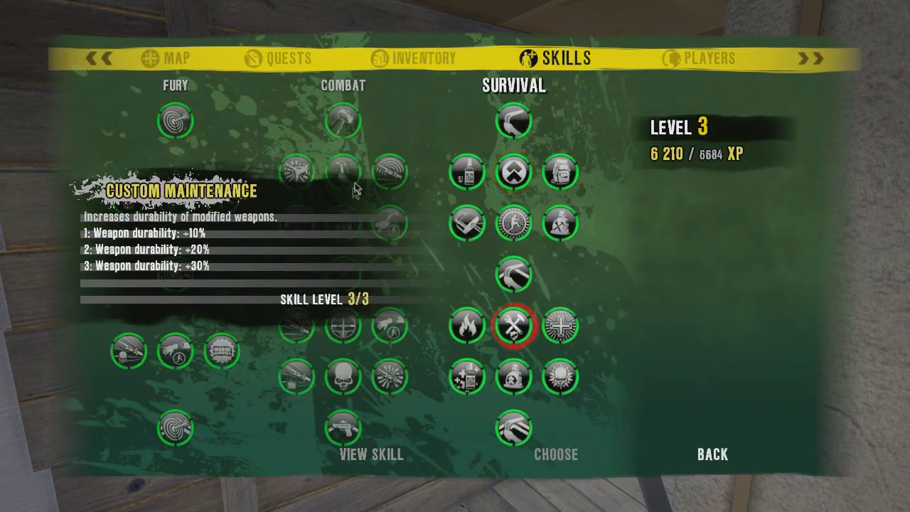
{"action": "left_click", "coordinate": [343, 121]}
{"action": "left_click", "coordinate": [181, 120]}
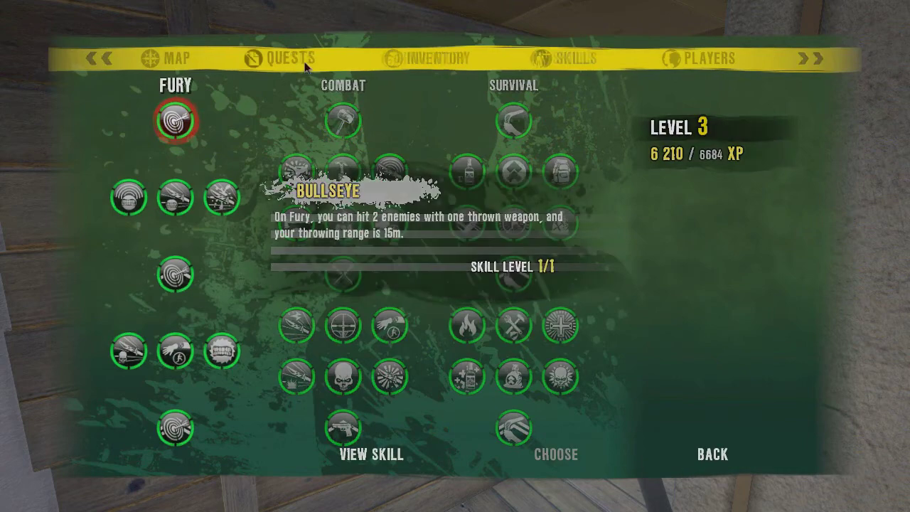
{"action": "left_click", "coordinate": [419, 59]}
{"action": "left_click", "coordinate": [263, 245]}
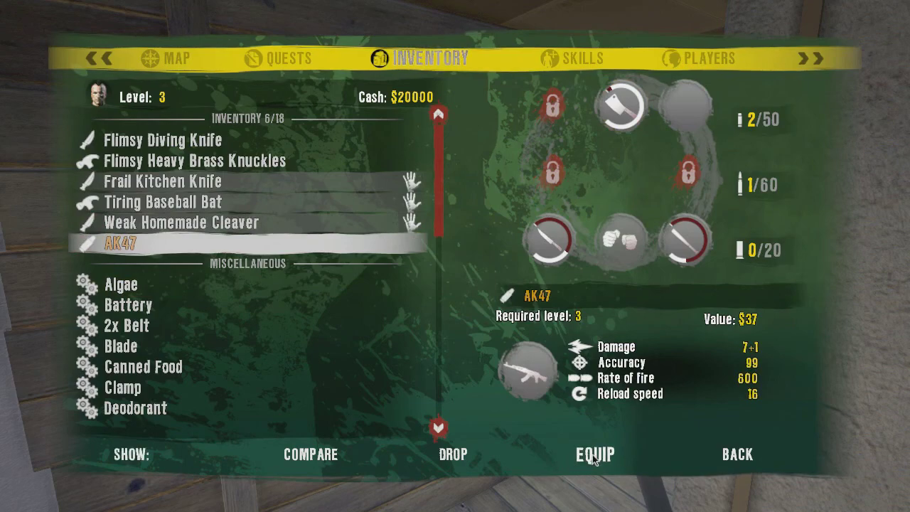
- Equip the AK47 to a weapon slot and test-fire it into the door
{"action": "left_click", "coordinate": [593, 458]}
{"action": "left_click", "coordinate": [673, 115]}
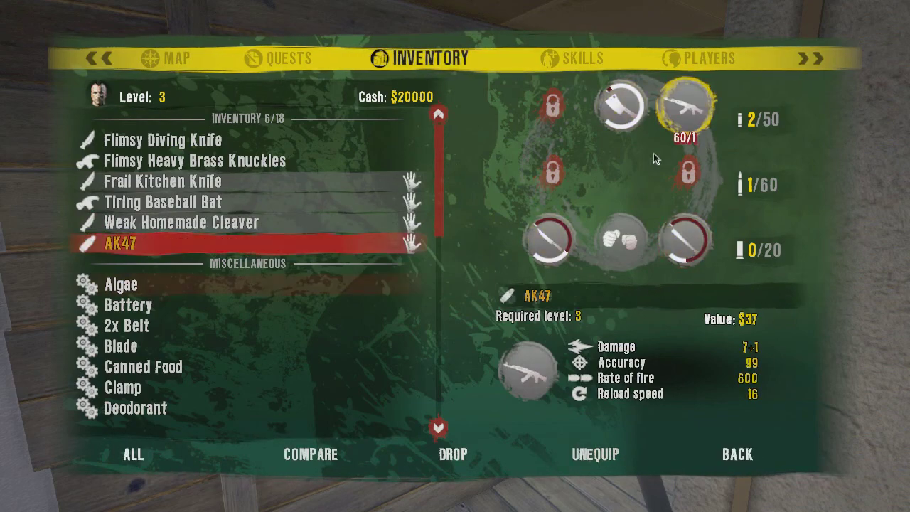
{"action": "key", "text": "Tab"}
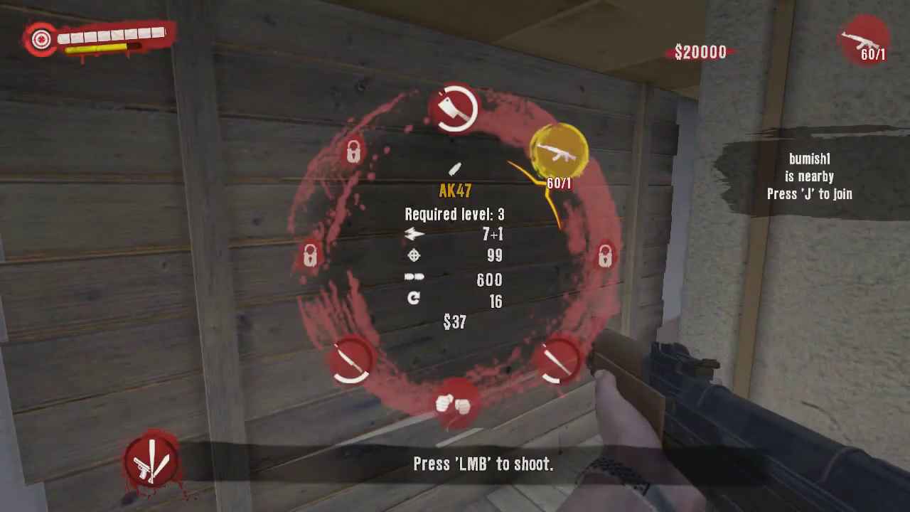
{"action": "left_click", "coordinate": [455, 256]}
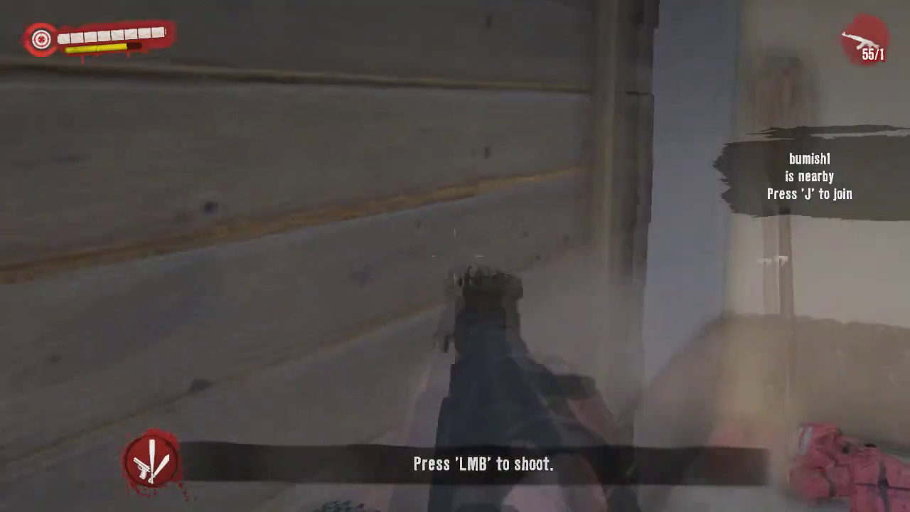
{"action": "left_click", "coordinate": [455, 255]}
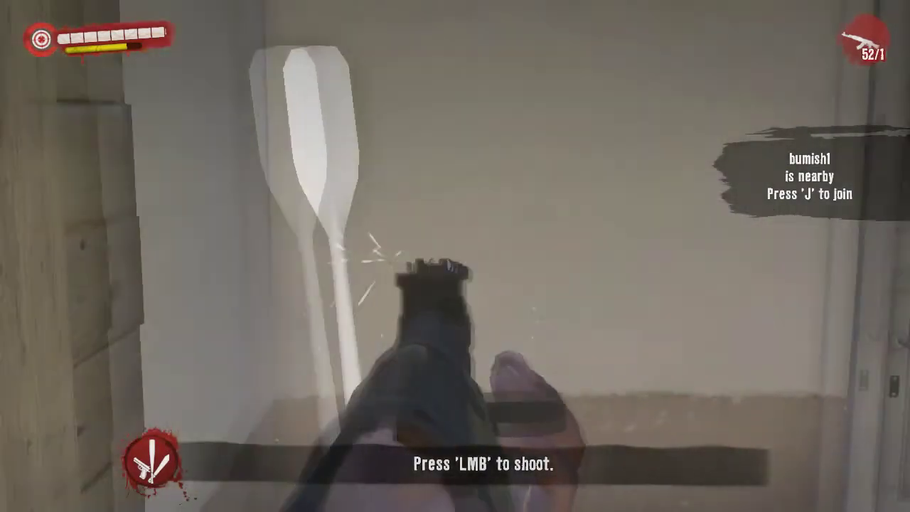
{"action": "left_click", "coordinate": [455, 256]}
{"action": "left_click", "coordinate": [455, 256]}
{"action": "left_click", "coordinate": [455, 256]}
{"action": "left_click", "coordinate": [455, 256]}
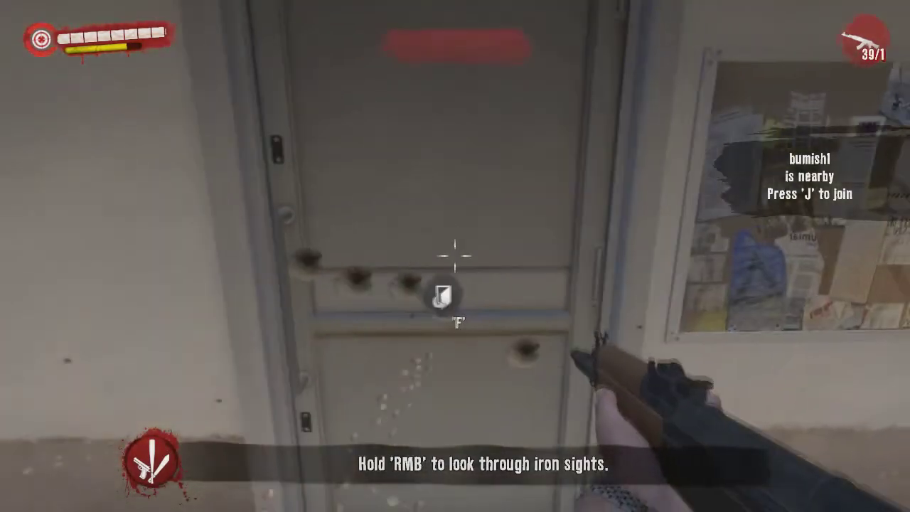
- Open the door, switch to the kitchen knife and sprint out to the container yard
{"action": "key", "text": "f"}
{"action": "key", "text": "Tab"}
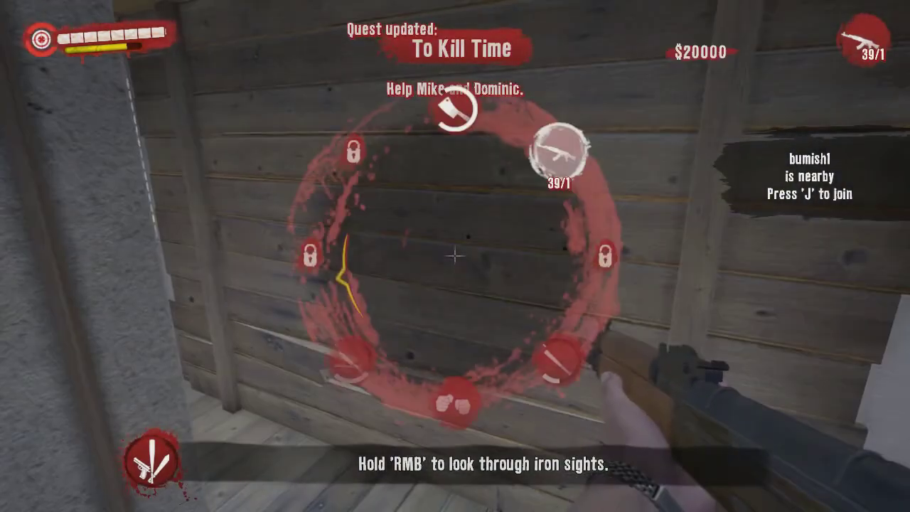
{"action": "key", "text": "w"}
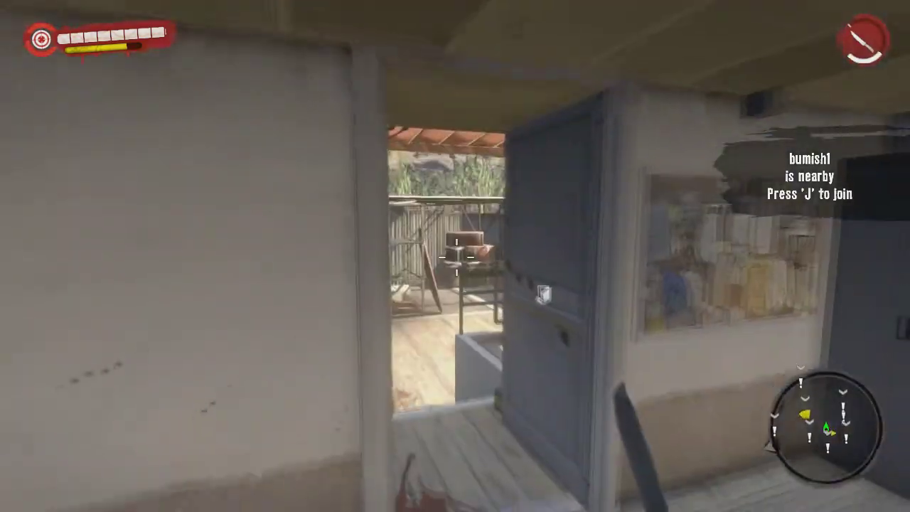
{"action": "key", "text": "w"}
{"action": "key", "text": "shift"}
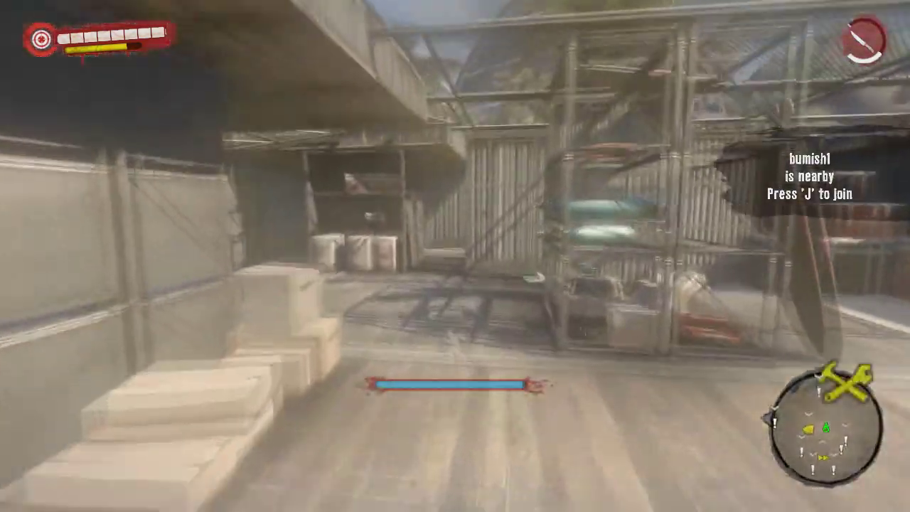
{"action": "key", "text": "w"}
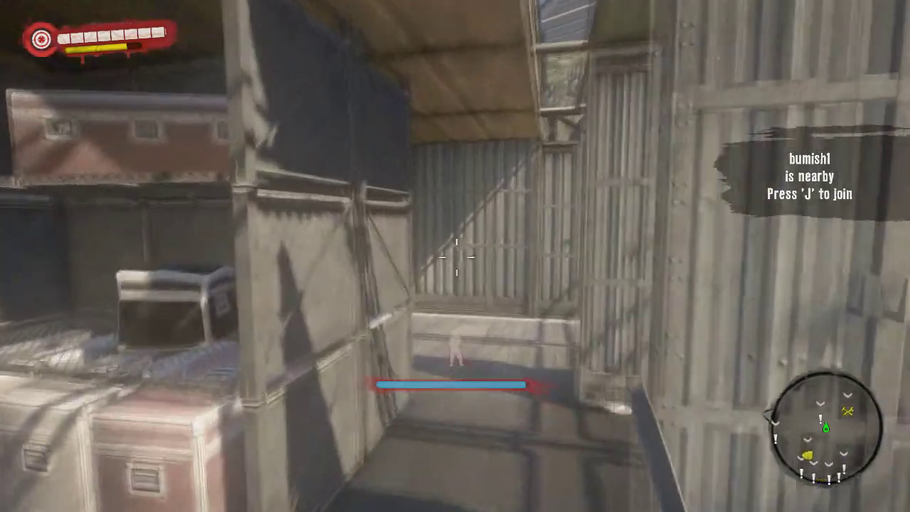
{"action": "key", "text": "w"}
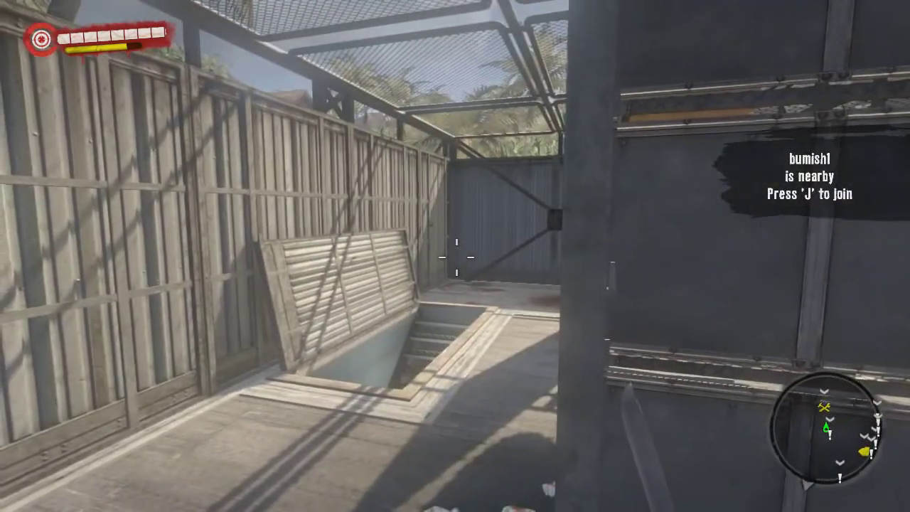